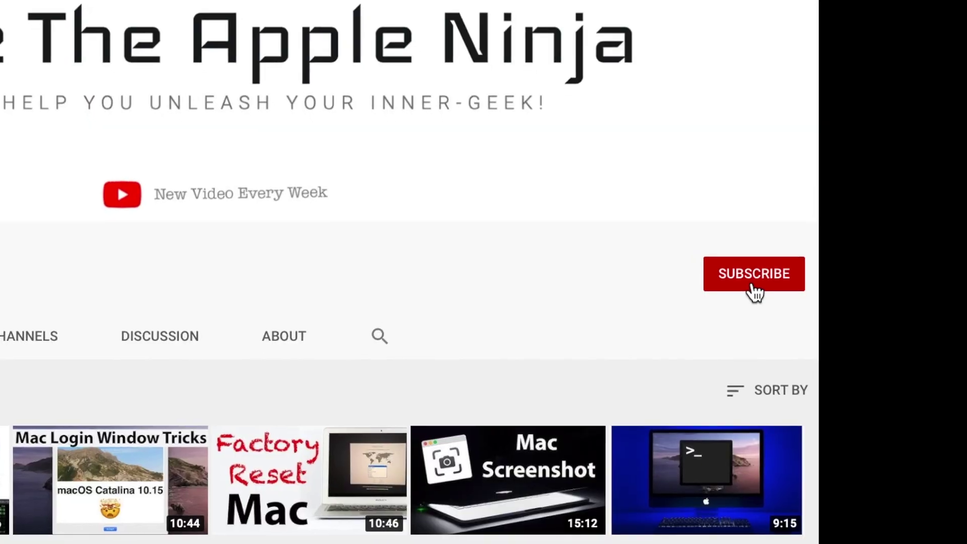
- Subscribe to the YouTube channel and set its bell notifications to All
{"action": "left_click", "coordinate": [752, 286]}
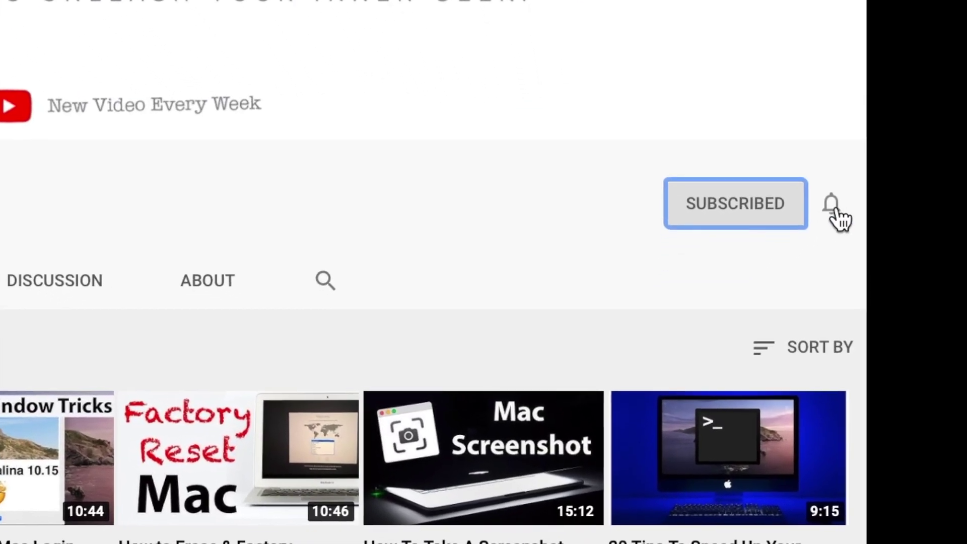
{"action": "left_click", "coordinate": [824, 228]}
{"action": "left_click", "coordinate": [731, 282]}
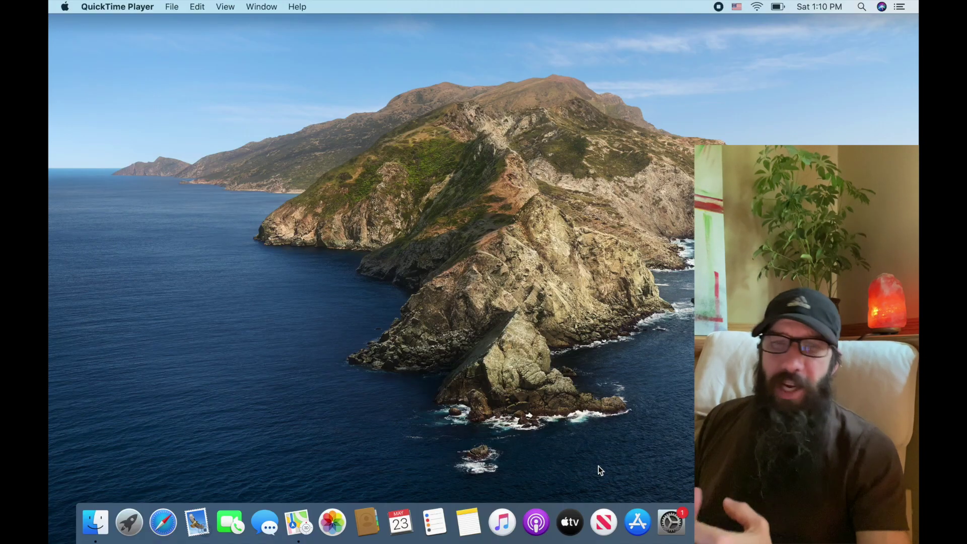
- Toggle the menu-bar Spotlight off, activate Finder on the desktop, and reopen Spotlight with Cmd+Space
{"action": "left_click", "coordinate": [861, 6]}
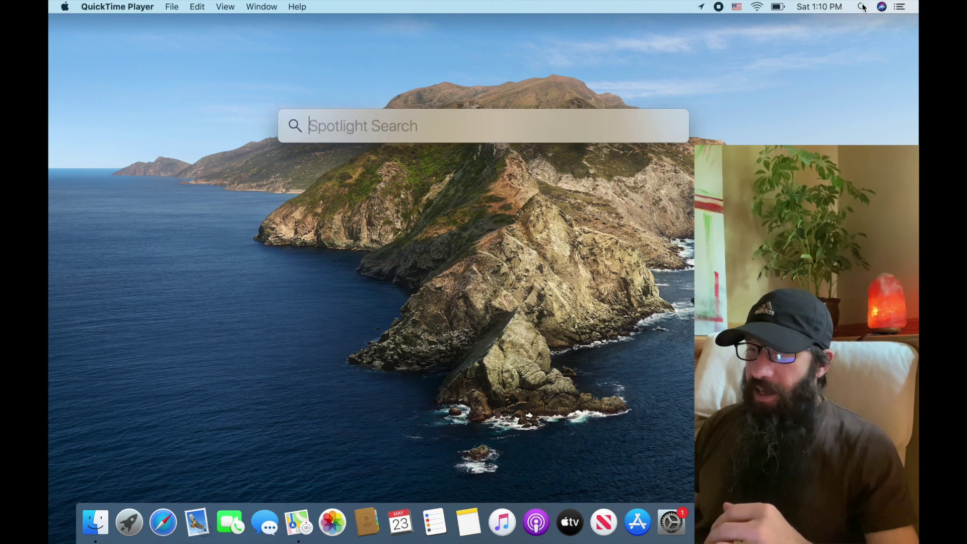
{"action": "left_click", "coordinate": [862, 6]}
{"action": "left_click", "coordinate": [635, 123]}
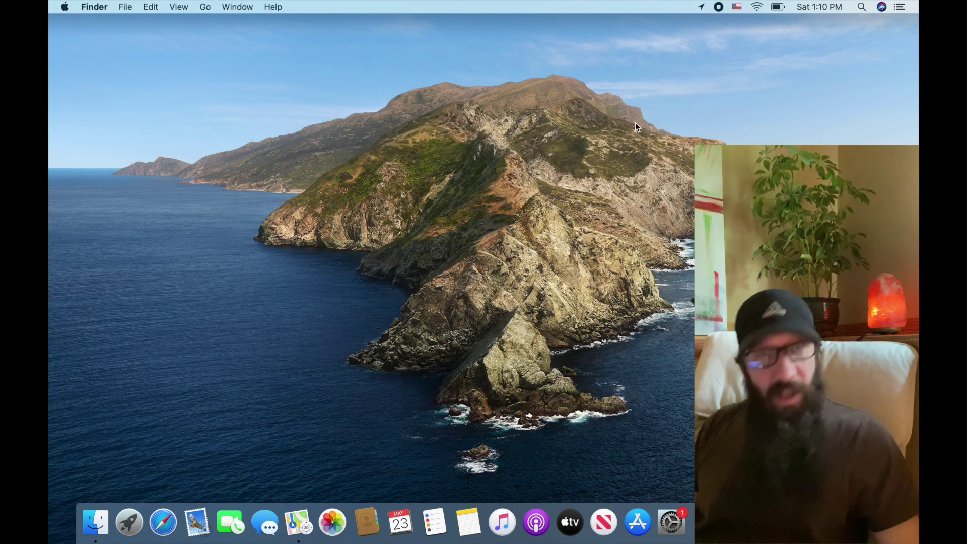
{"action": "key", "text": "super+space"}
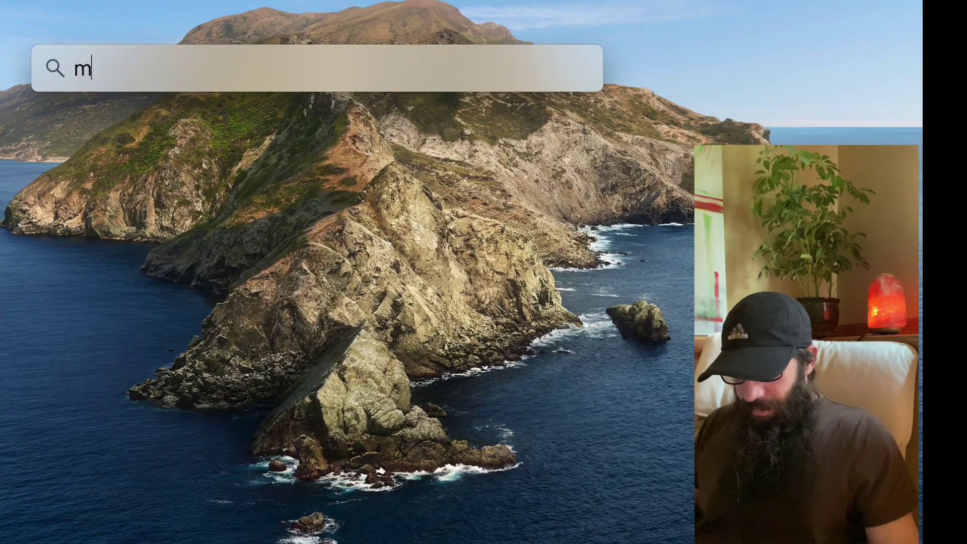
- Search Spotlight for 'mac', clear it, and search 'mac' again
{"action": "type", "text": "ac"}
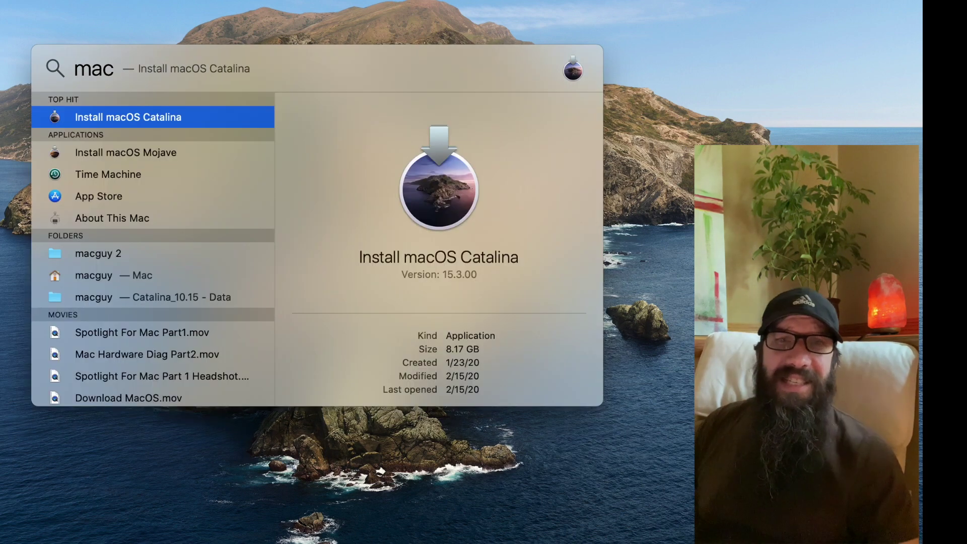
{"action": "key", "text": "BackSpace"}
{"action": "key", "text": "BackSpace"}
{"action": "key", "text": "BackSpace"}
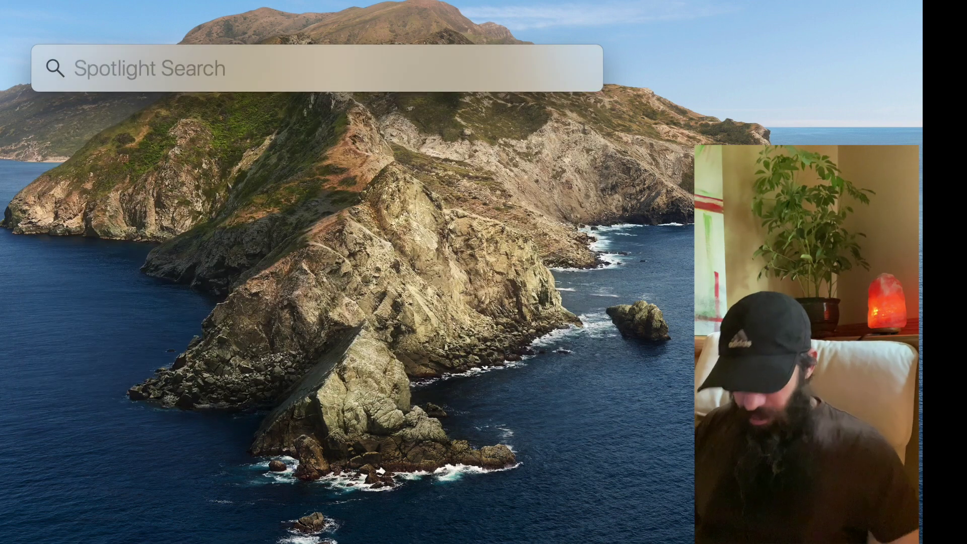
{"action": "type", "text": "mac"}
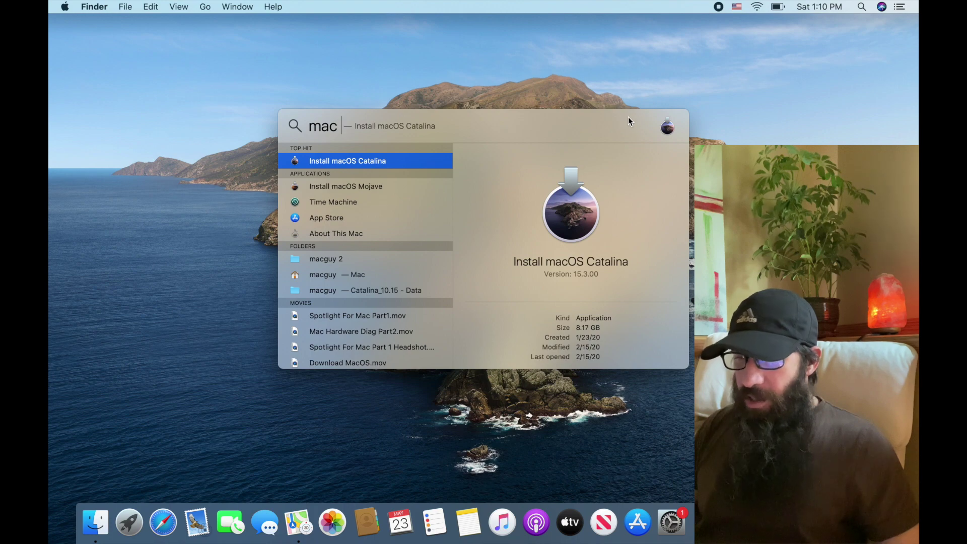
- Move the Spotlight window to the top-left, stretch it taller, then clear and close it
{"action": "left_click_drag", "start_coordinate": [628, 117], "coordinate": [393, 10]}
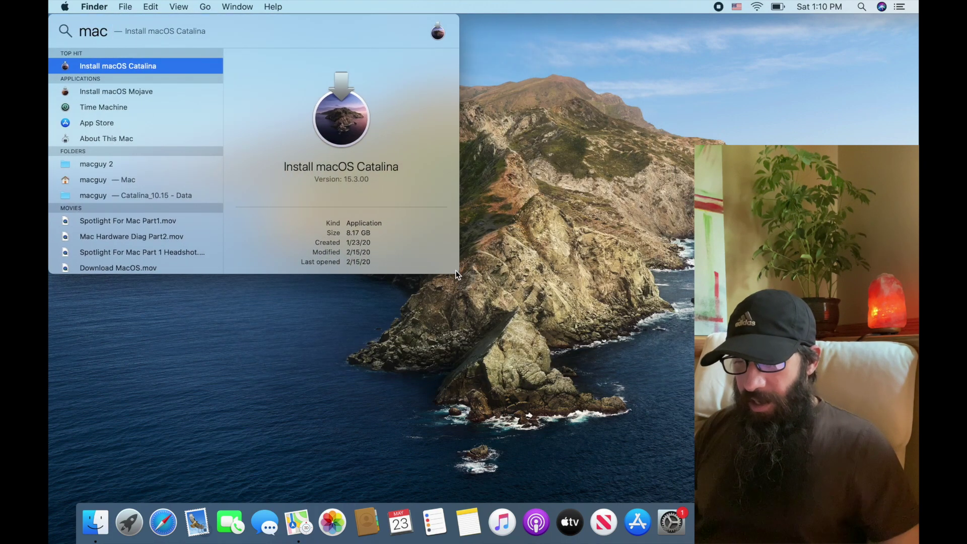
{"action": "left_click_drag", "start_coordinate": [456, 273], "coordinate": [451, 521]}
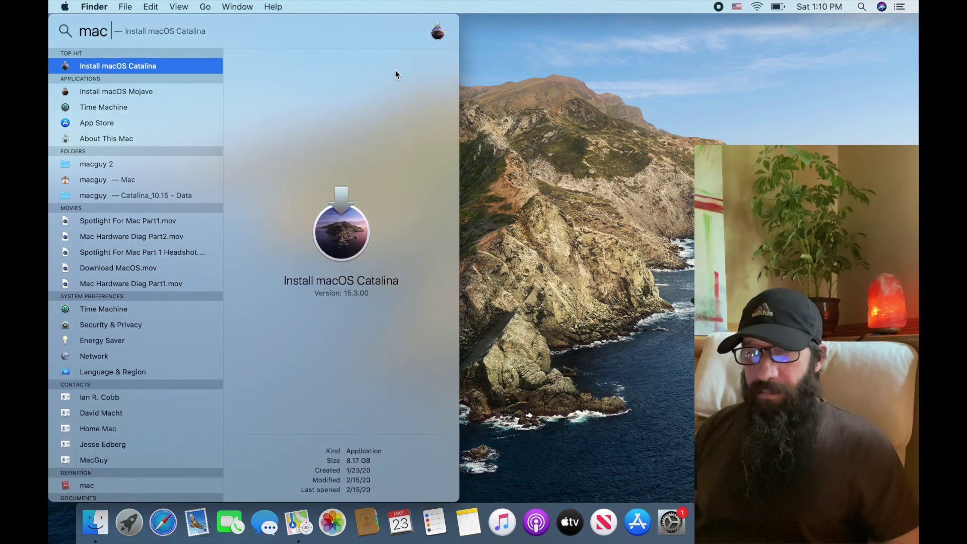
{"action": "key", "text": "Escape"}
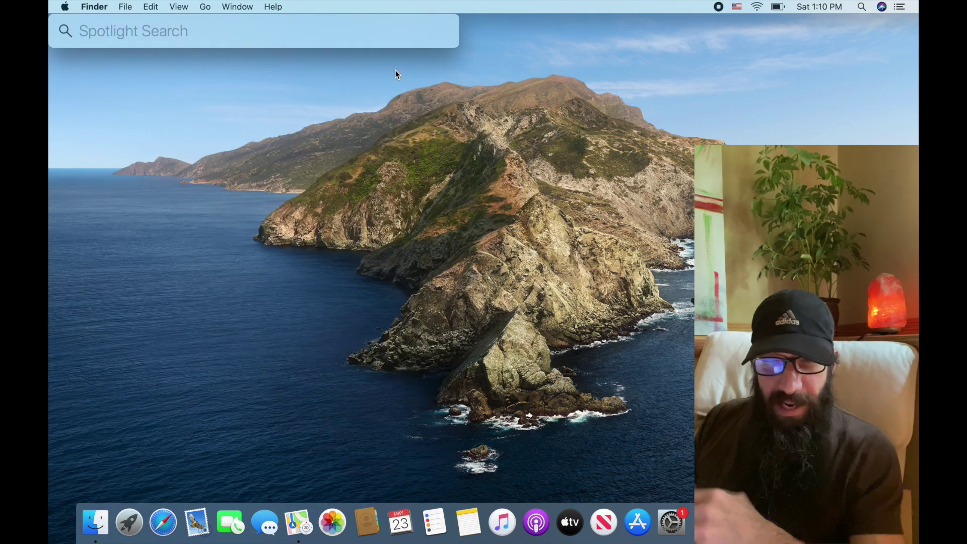
{"action": "key", "text": "Escape"}
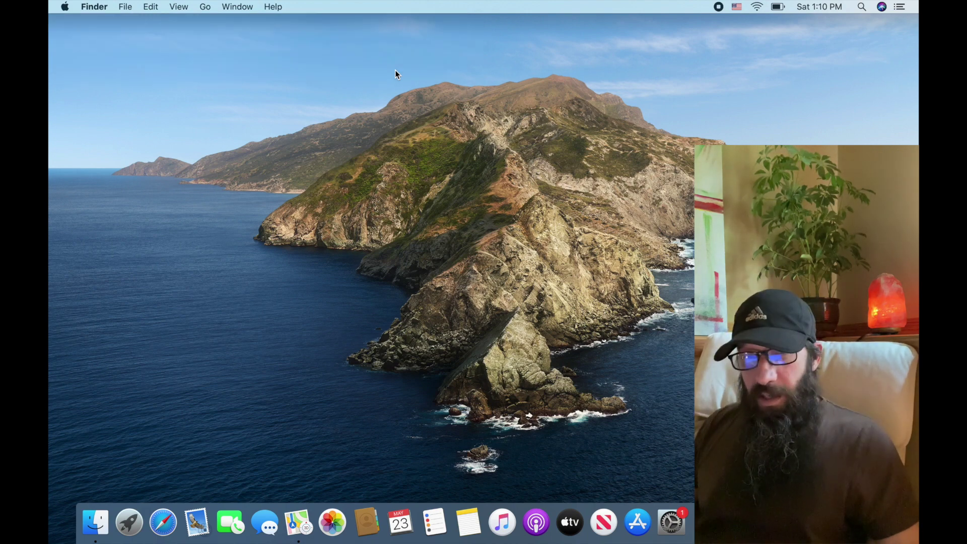
- Reopen Spotlight and reset its window to the default centred position via the menu-bar icon
{"action": "key", "text": "super+space"}
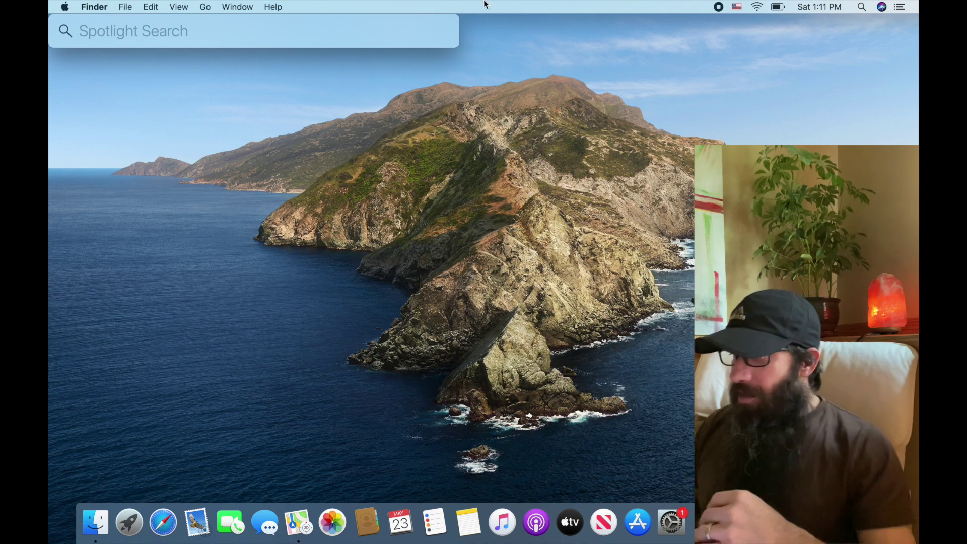
{"action": "left_click", "coordinate": [860, 7]}
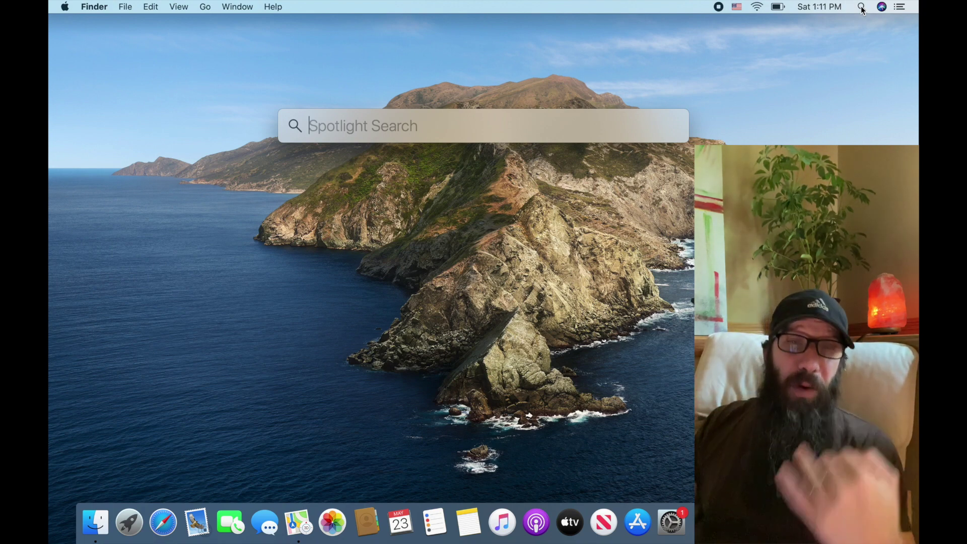
- Launch Safari from a 'safari' Spotlight search, quit it, and reopen an empty Spotlight
{"action": "type", "text": "sa"}
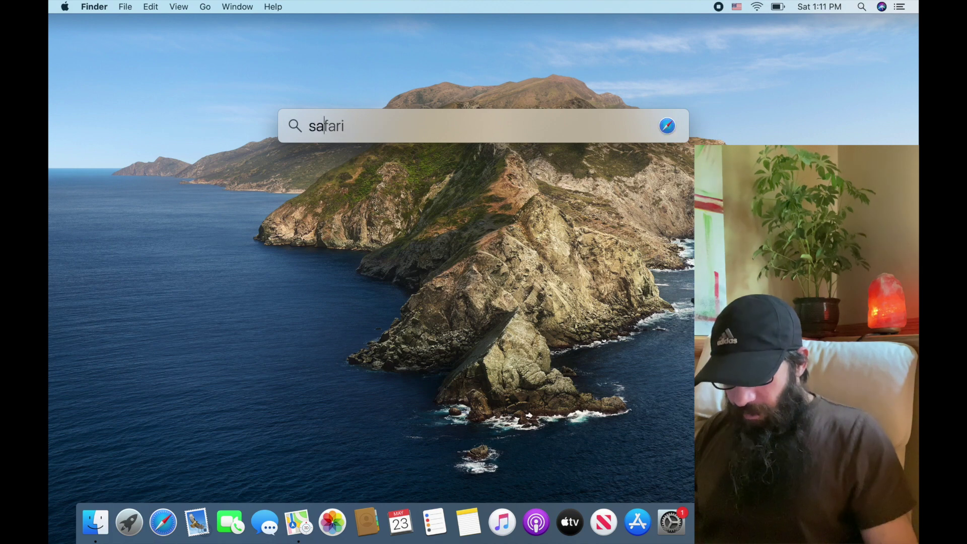
{"action": "type", "text": "fari"}
{"action": "key", "text": "Return"}
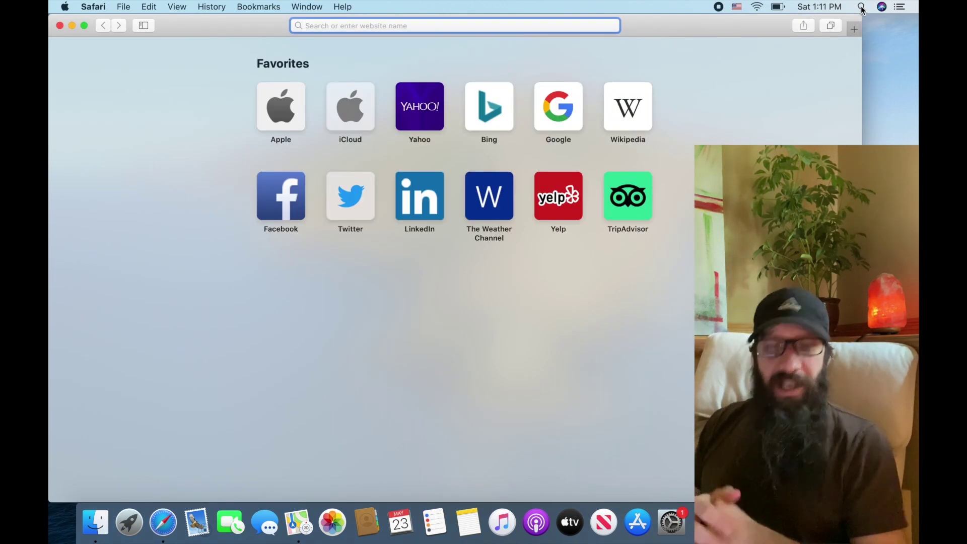
{"action": "key", "text": "super+q"}
{"action": "left_click", "coordinate": [861, 7]}
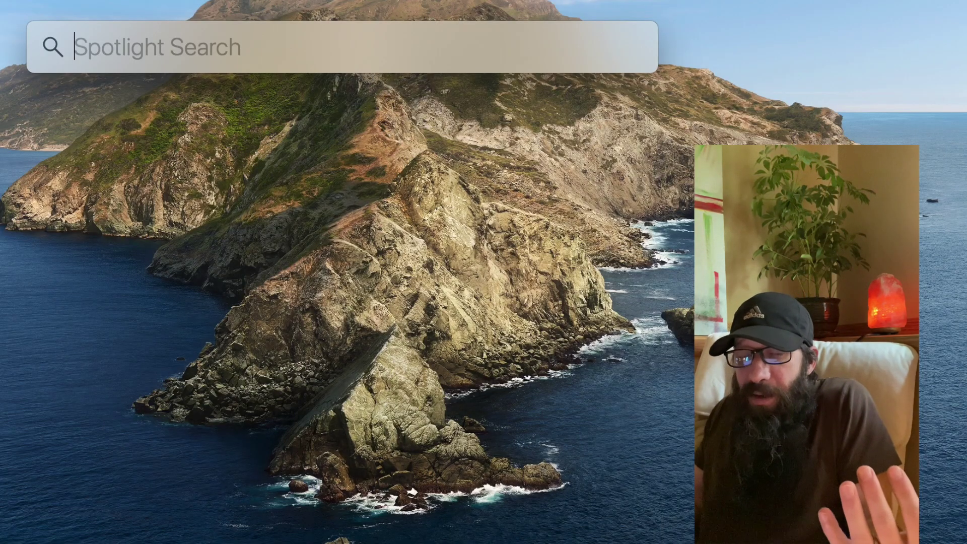
{"action": "type", "text": "files"}
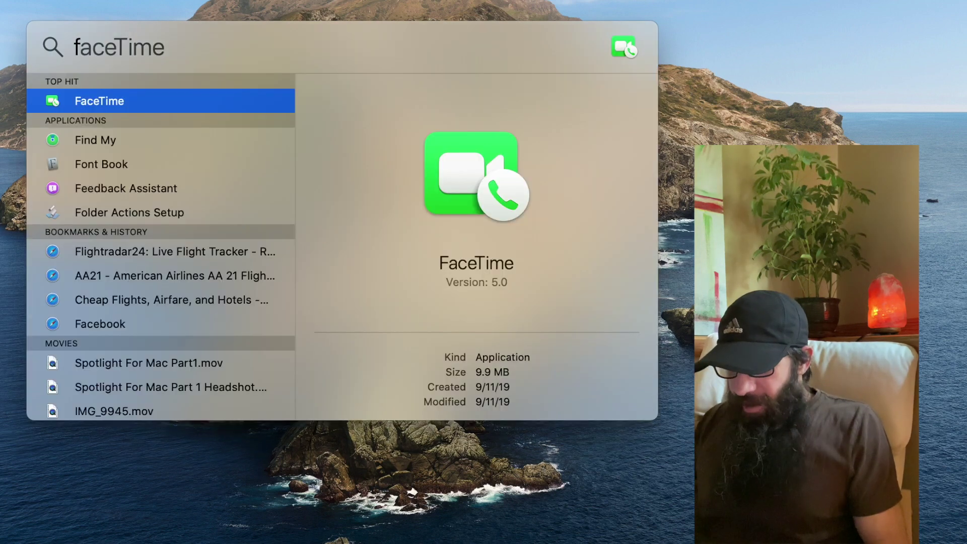
{"action": "type", "text": " fro"}
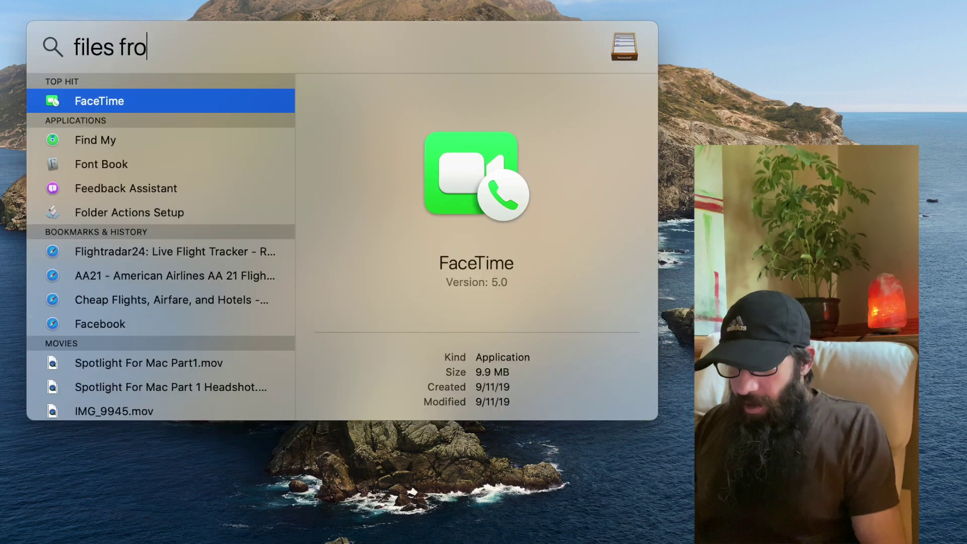
{"action": "type", "text": "m yesterday"}
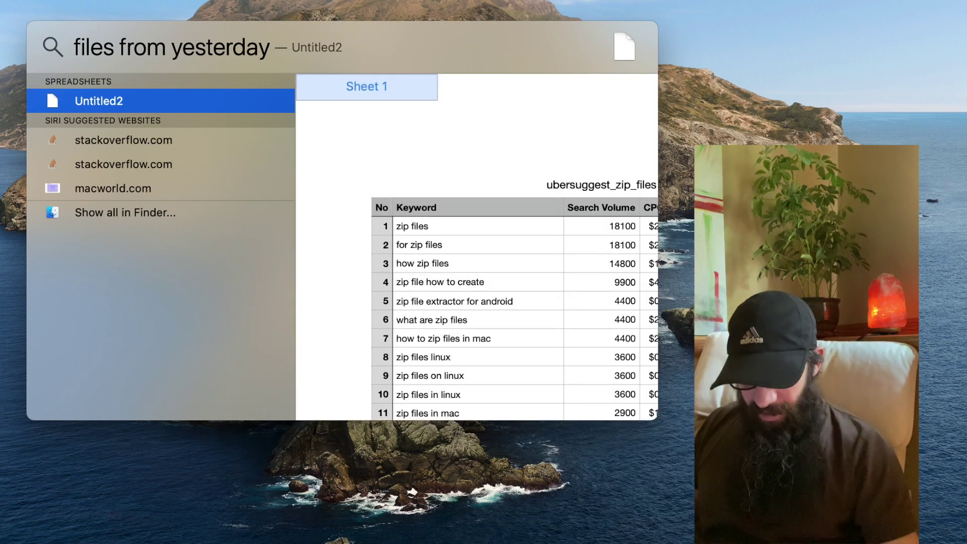
{"action": "key", "text": "Escape"}
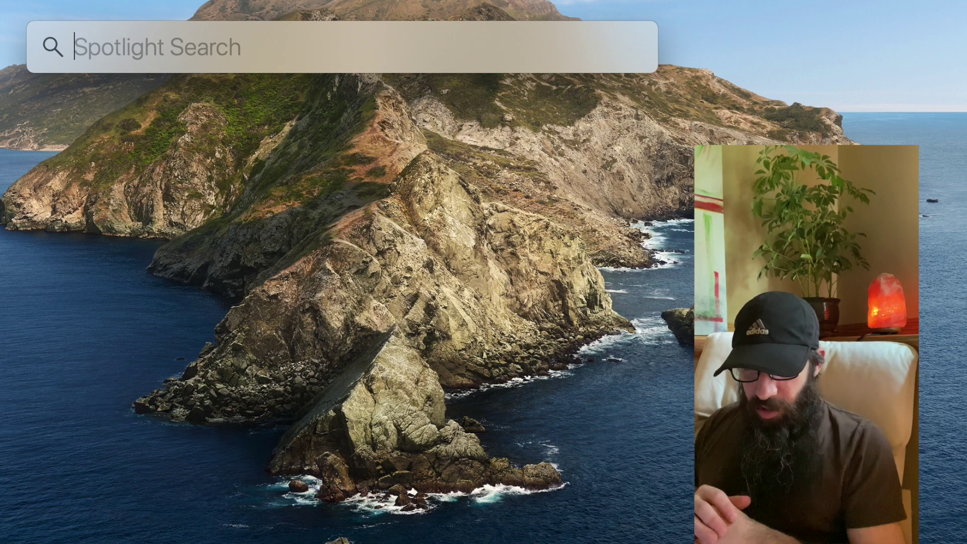
{"action": "type", "text": "mac"}
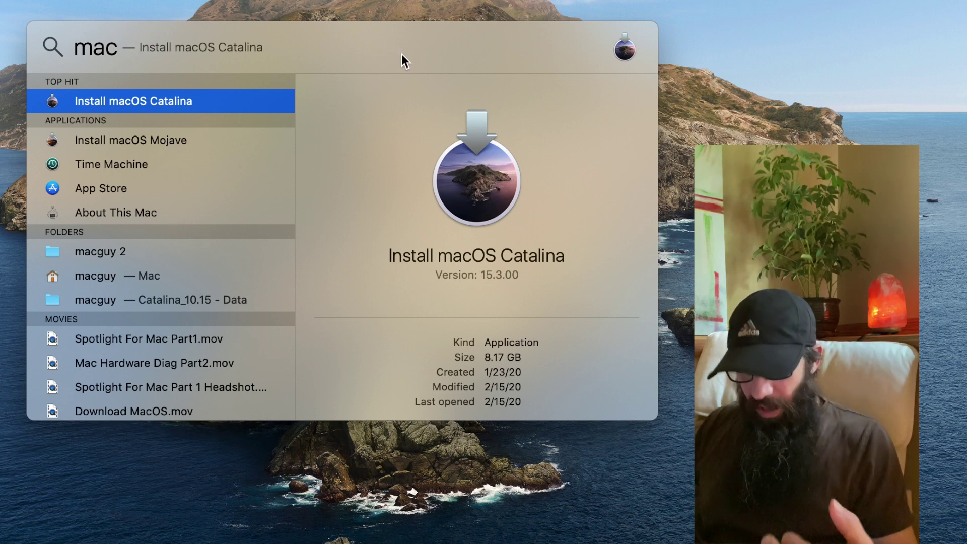
{"action": "key", "text": "super"}
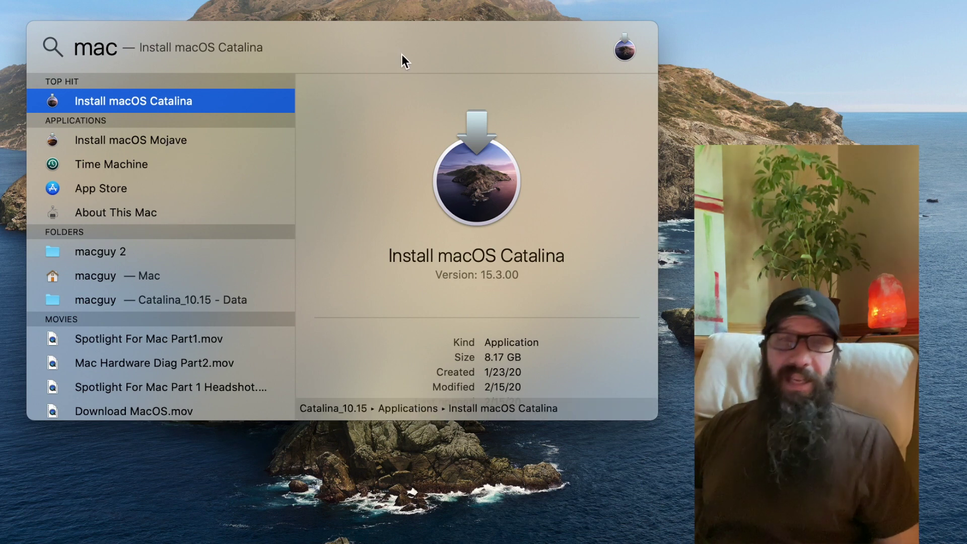
{"action": "key", "text": "super+Down"}
{"action": "key", "text": "super+Down"}
{"action": "key", "text": "super+Down"}
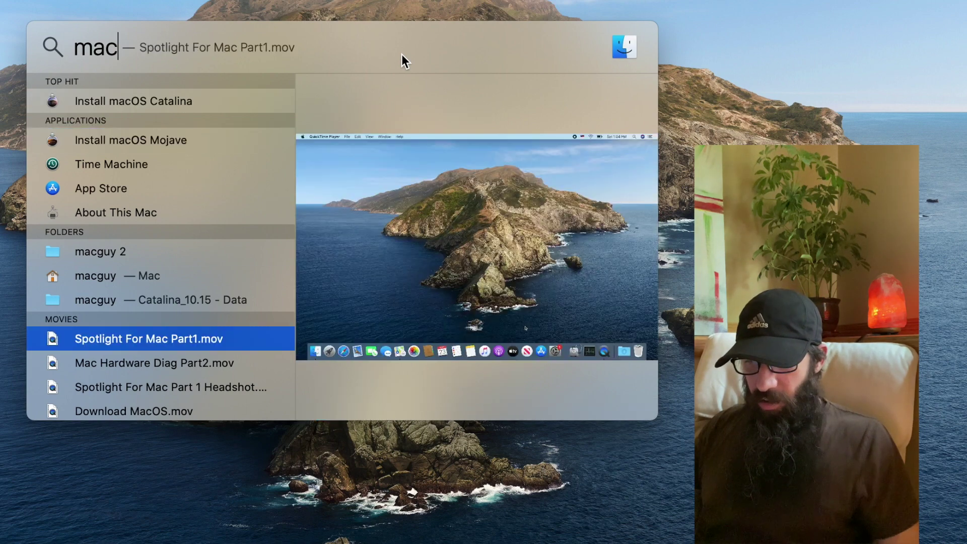
{"action": "key", "text": "super+Down"}
{"action": "key", "text": "super+Down"}
{"action": "key", "text": "super+Down"}
{"action": "key", "text": "super+Down"}
{"action": "key", "text": "super+Up"}
{"action": "key", "text": "super+Up"}
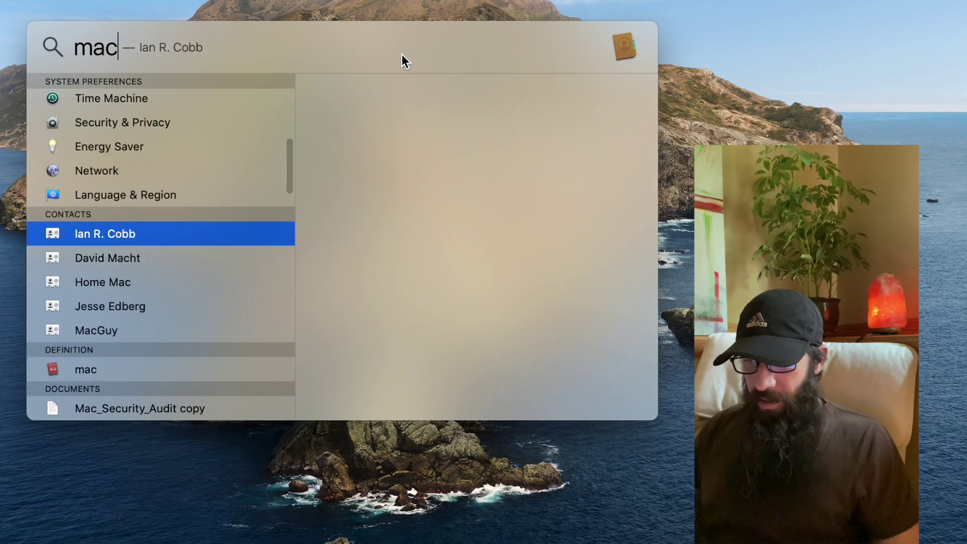
{"action": "key", "text": "super+Up"}
{"action": "key", "text": "super+Up"}
{"action": "key", "text": "super+Up"}
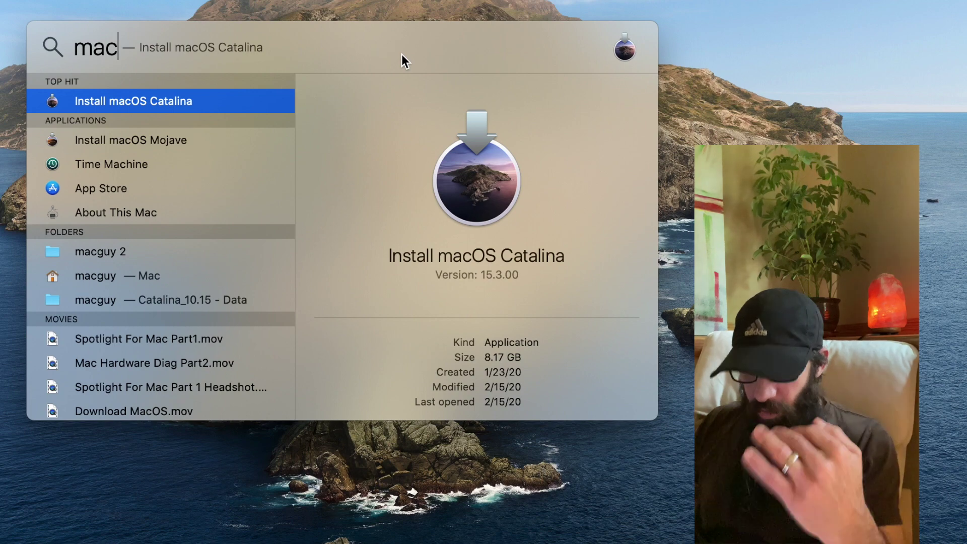
{"action": "key", "text": "Escape"}
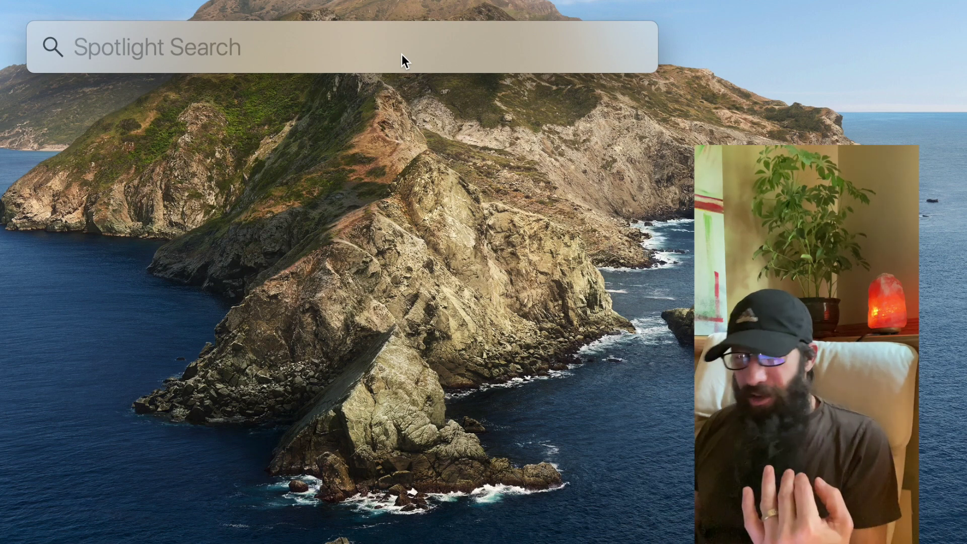
- Replace a 'temp' query with 'weather phoenix' to see the forecast, then search 'catalina'
{"action": "type", "text": "temp"}
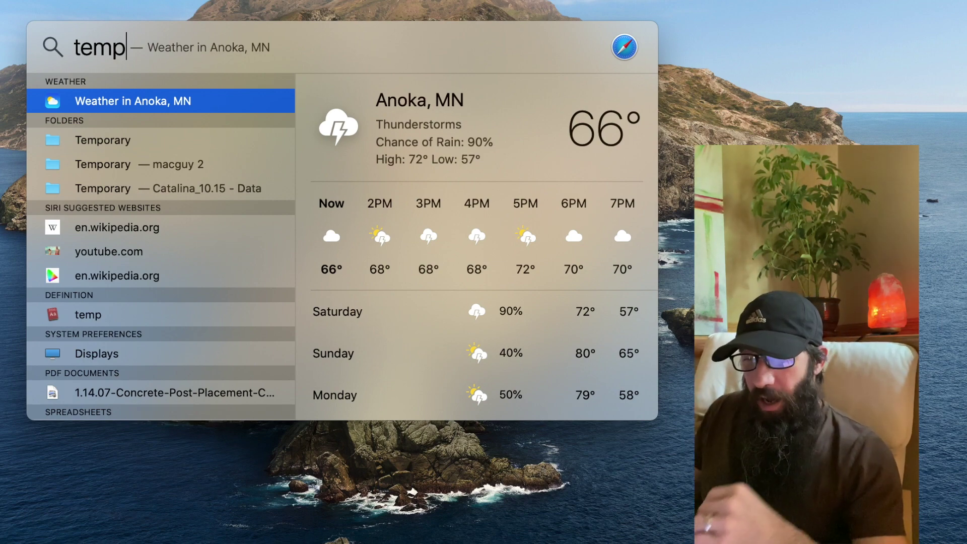
{"action": "key", "text": "BackSpace"}
{"action": "key", "text": "BackSpace"}
{"action": "key", "text": "BackSpace"}
{"action": "key", "text": "BackSpace"}
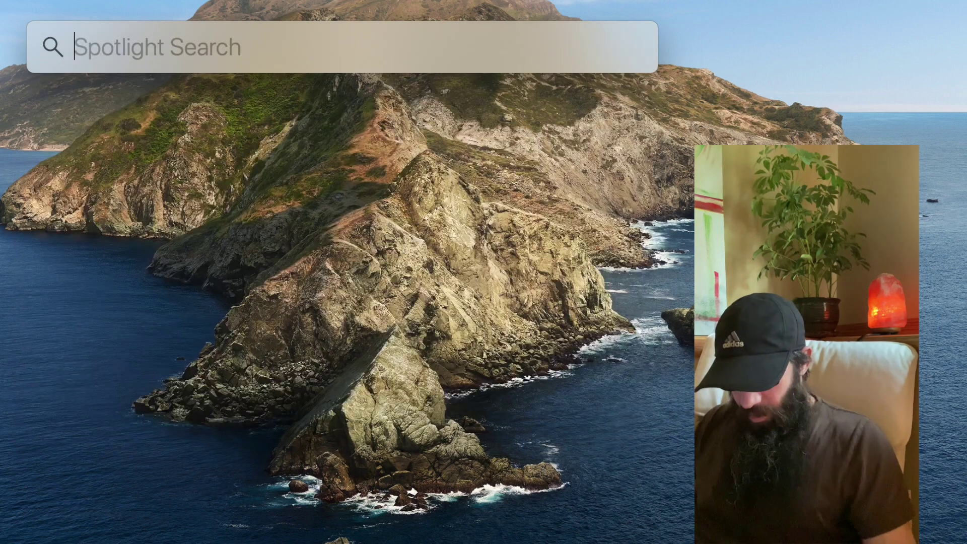
{"action": "type", "text": "weather"}
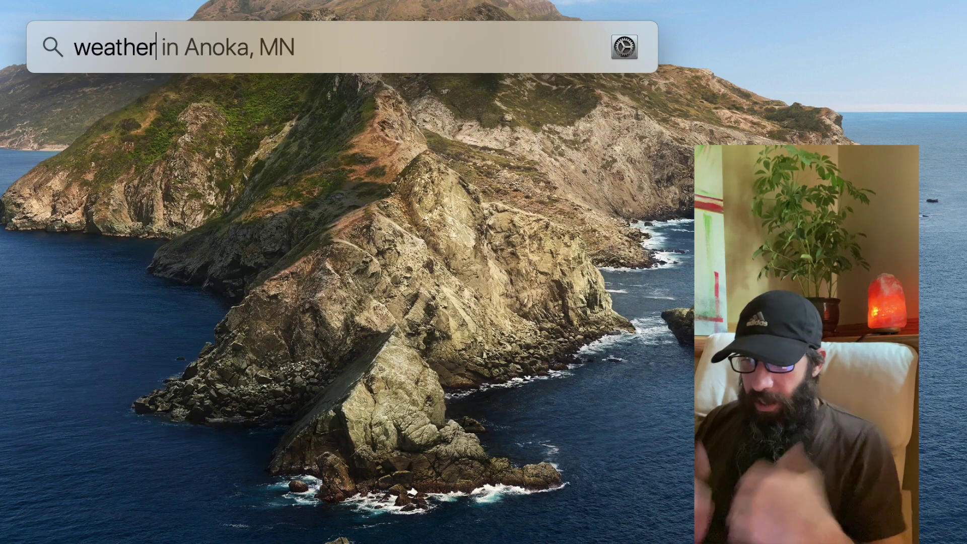
{"action": "type", "text": " phon"}
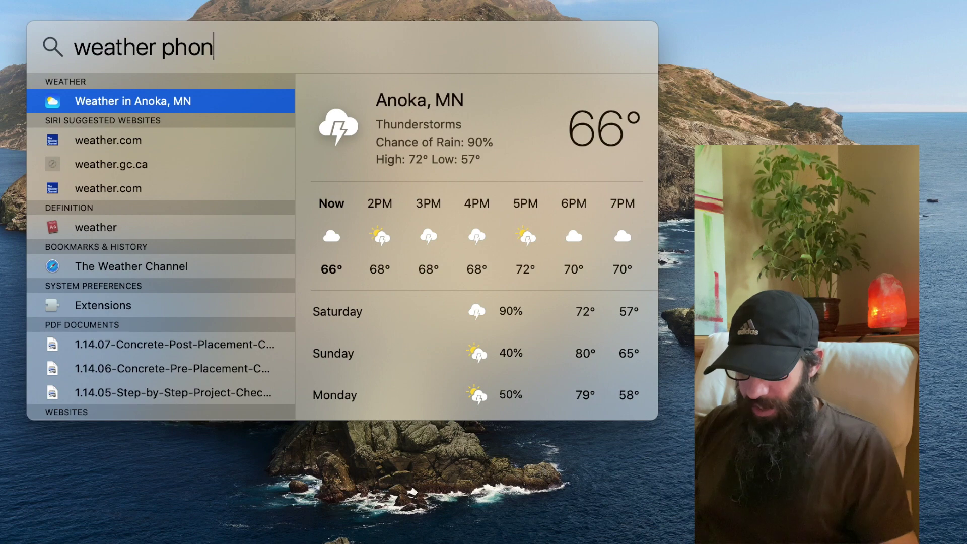
{"action": "key", "text": "BackSpace"}
{"action": "type", "text": "enix"}
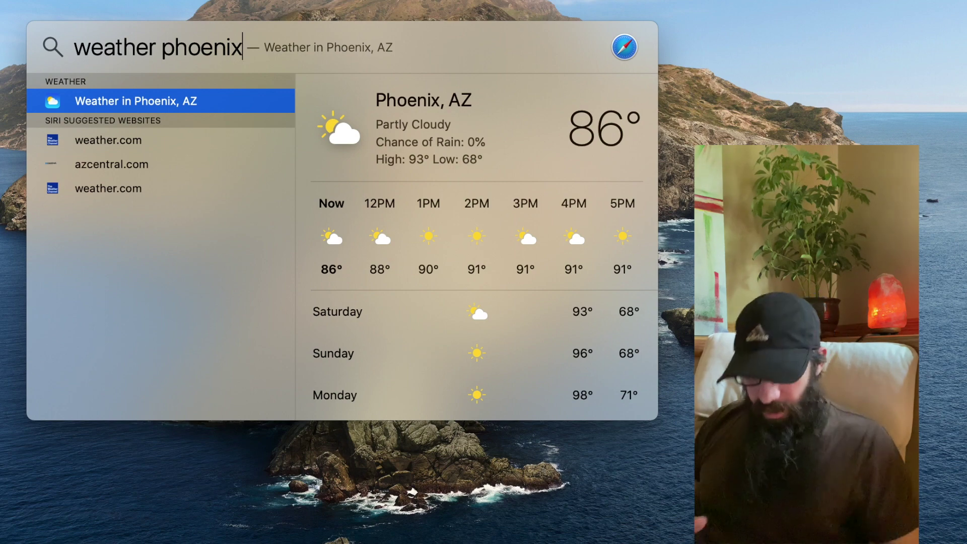
{"action": "key", "text": "super+BackSpace"}
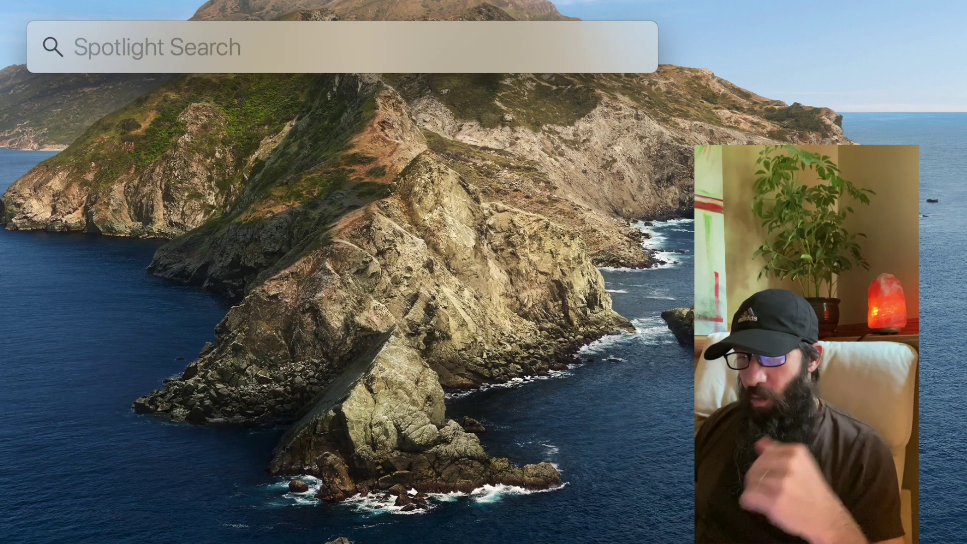
{"action": "type", "text": "catalina"}
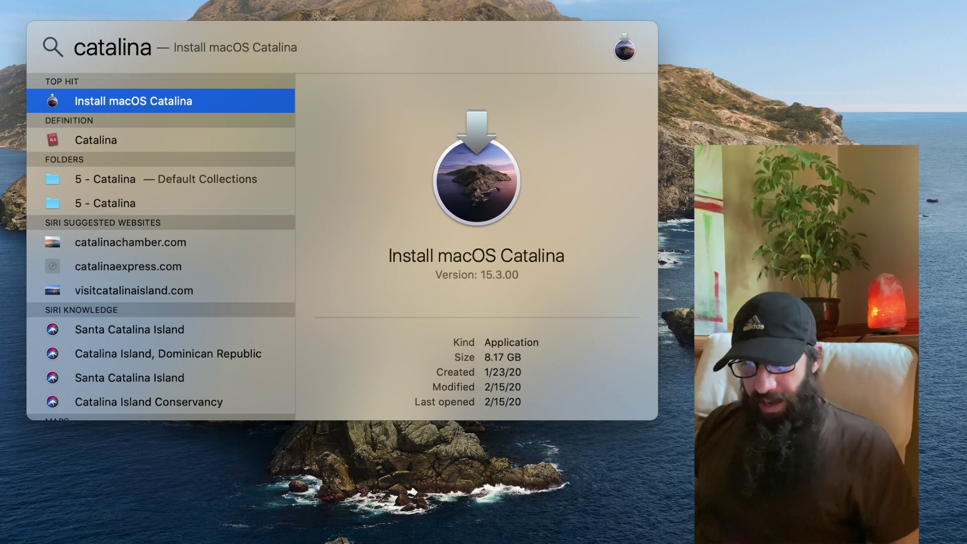
- Show the path of Install macOS Catalina and reveal it in Finder's Applications folder
{"action": "key", "text": "super"}
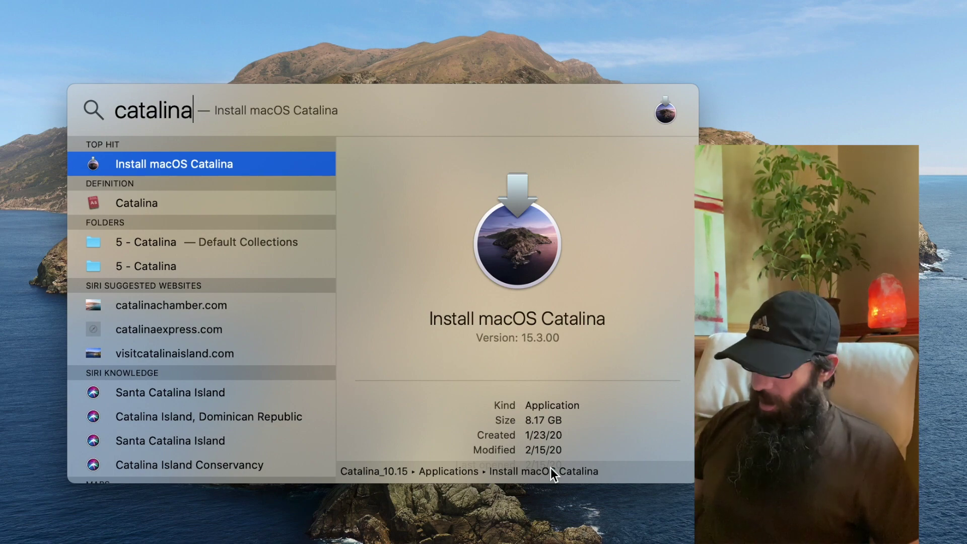
{"action": "left_click", "coordinate": [550, 470]}
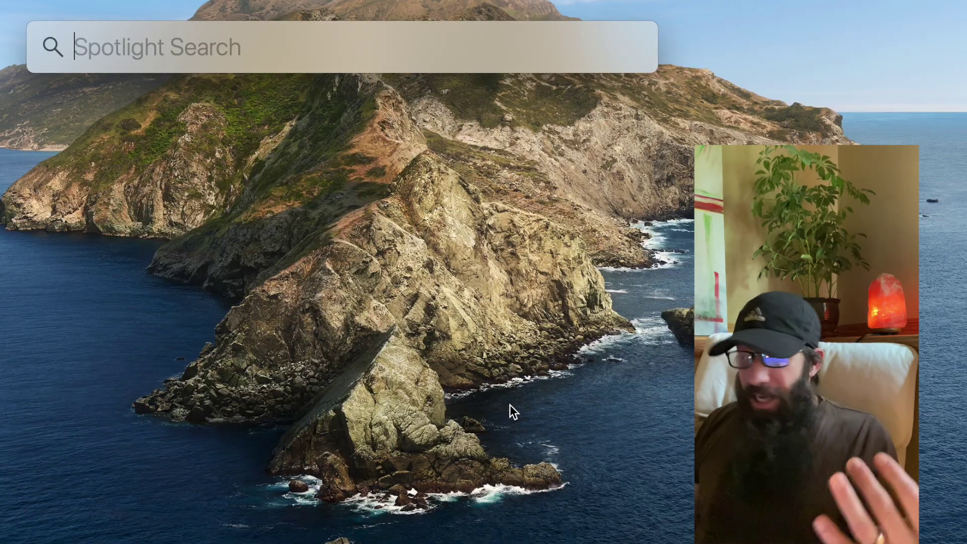
- Calculate 2+2, then convert 10 dollars to euros (9.12) in Spotlight
{"action": "type", "text": "2+2"}
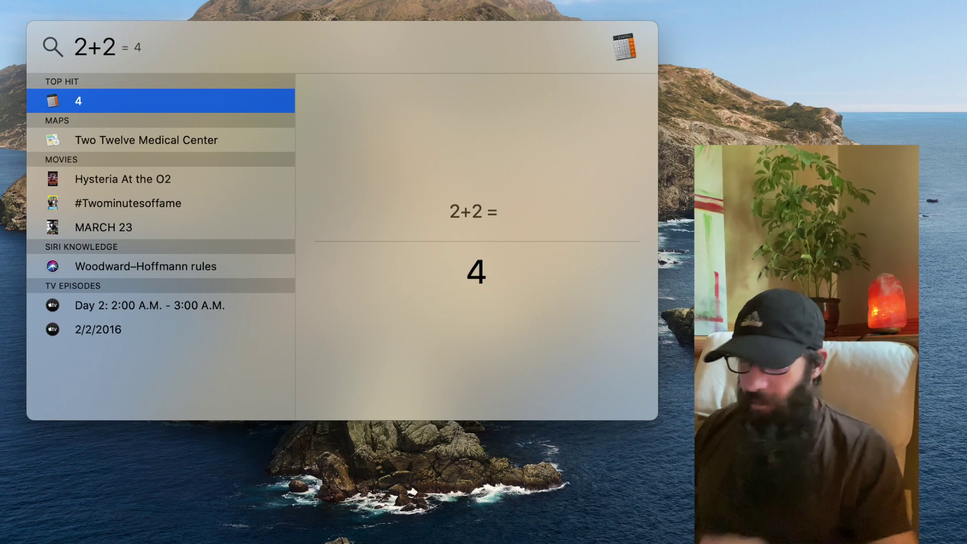
{"action": "key", "text": "Escape"}
{"action": "type", "text": "1"}
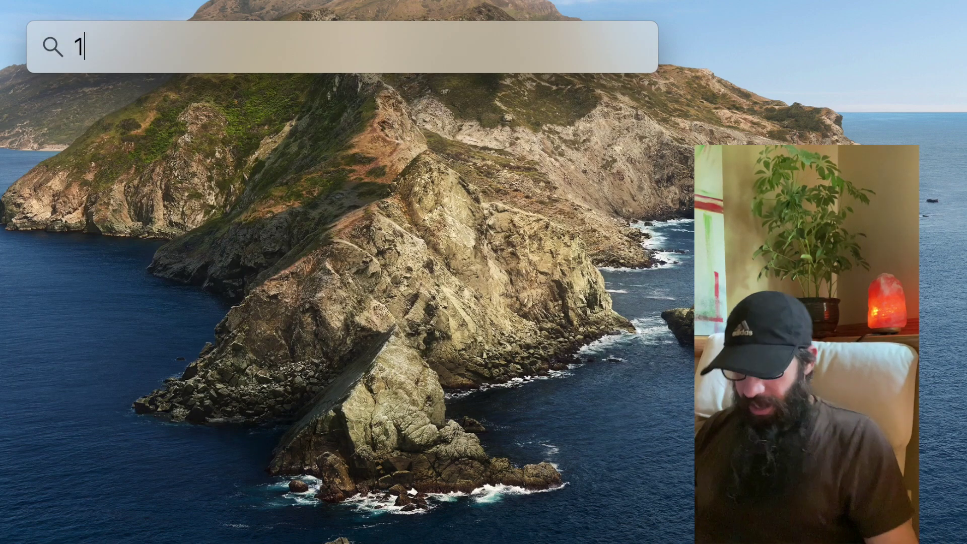
{"action": "type", "text": "0dolla"}
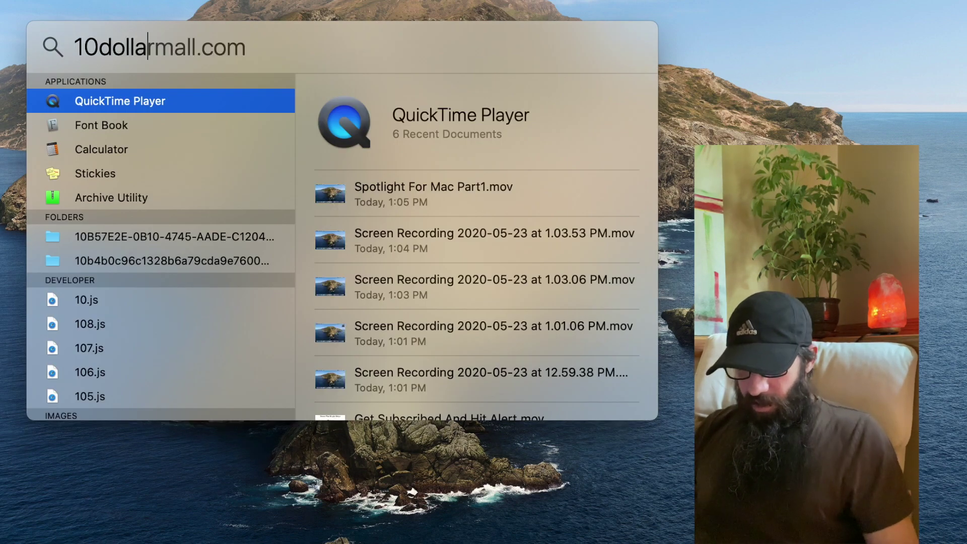
{"action": "type", "text": "rs to eurs"}
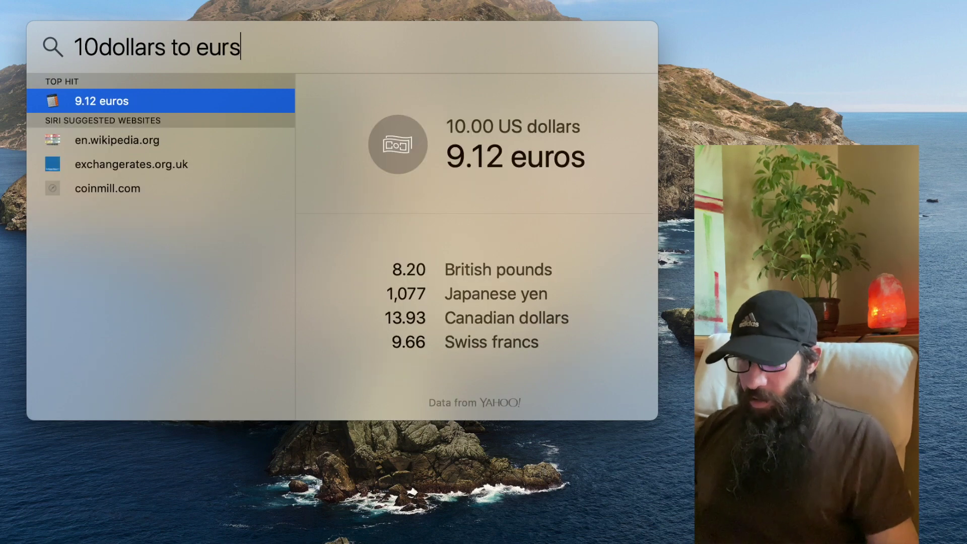
{"action": "key", "text": "BackSpace"}
{"action": "type", "text": "os"}
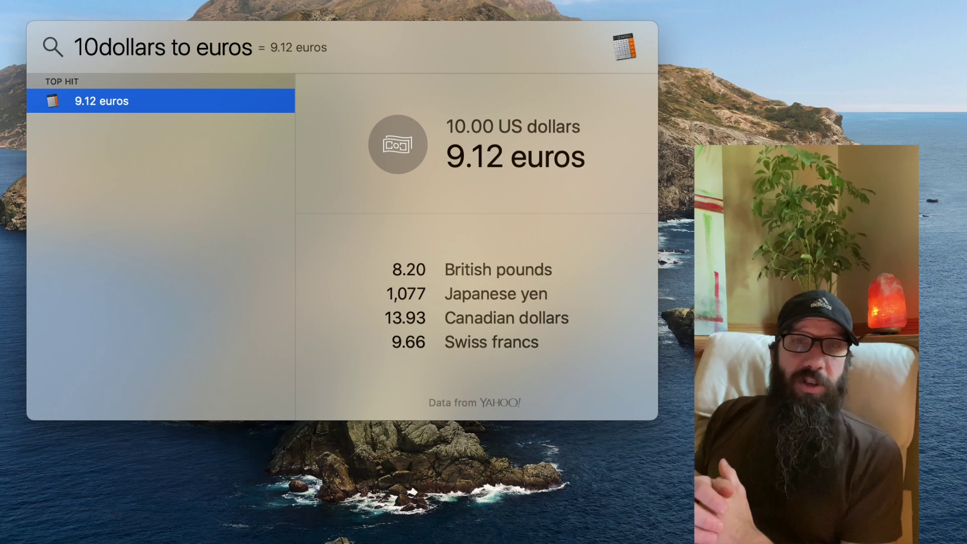
{"action": "key", "text": "Escape"}
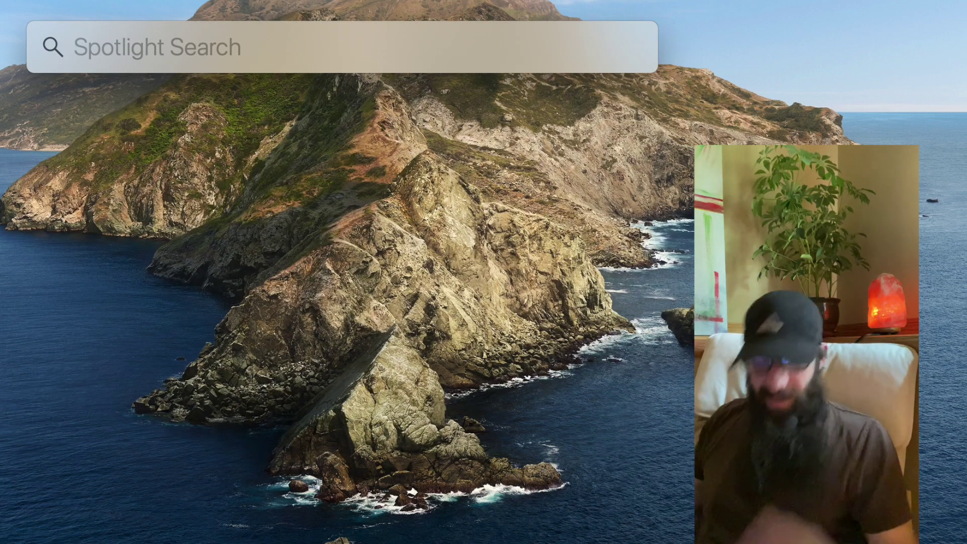
- Check the AAPL stock quote, then search Spotlight for 'package'
{"action": "type", "text": "aapl"}
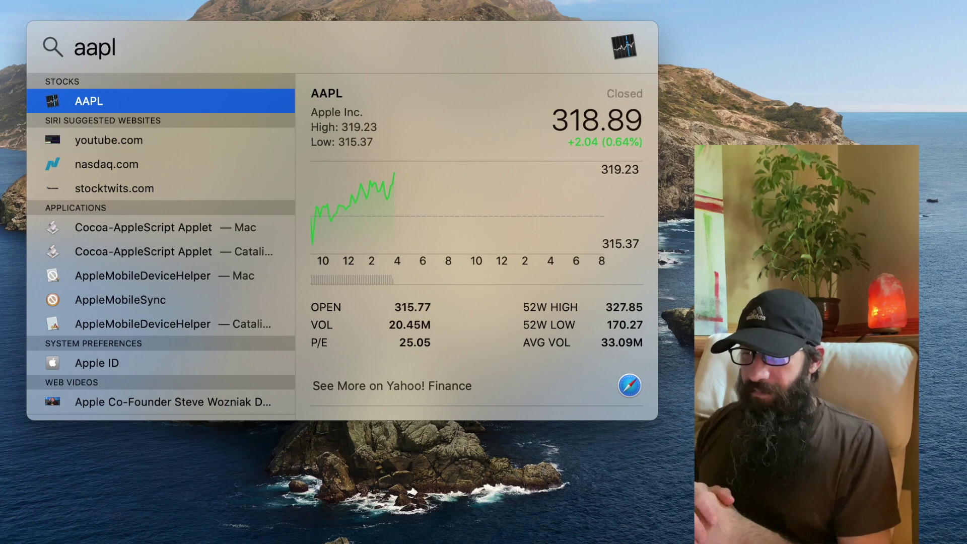
{"action": "key", "text": "Escape"}
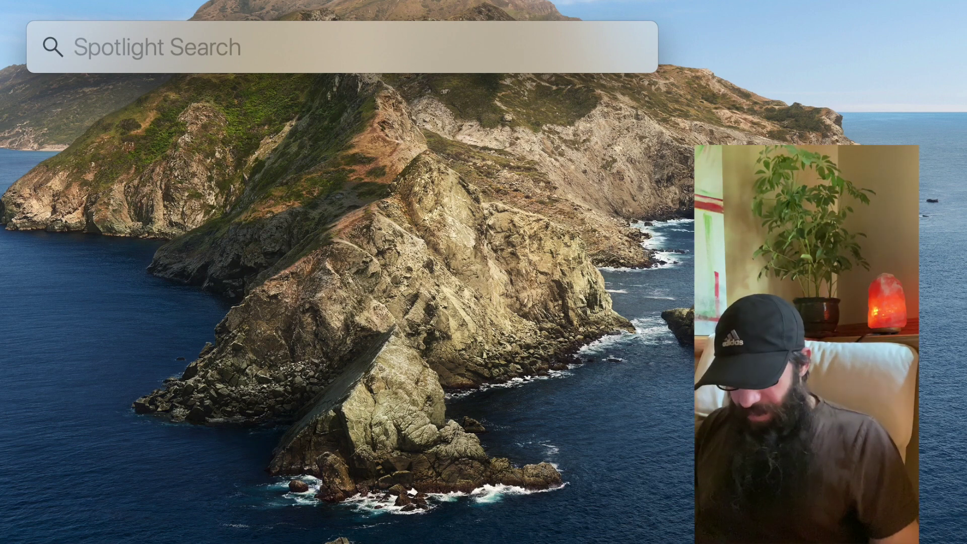
{"action": "type", "text": "package"}
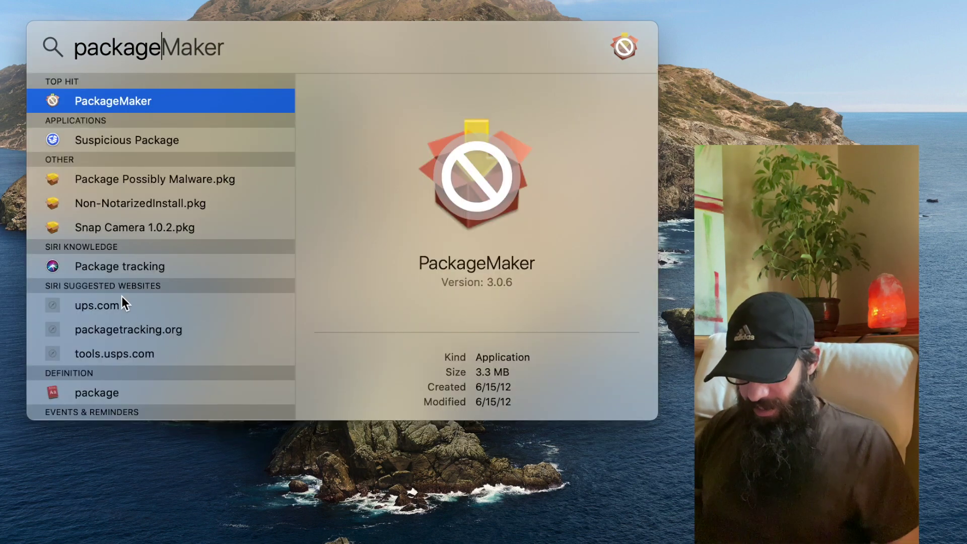
- Read the definition of 'package', then preview and play Sosumi.aiff from a 'kind: audio' search
{"action": "left_click", "coordinate": [107, 391]}
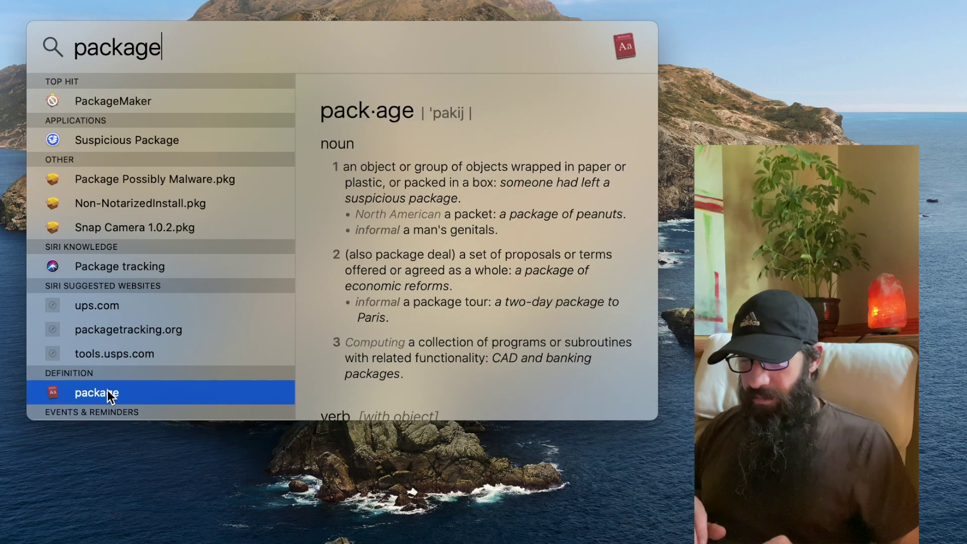
{"action": "key", "text": "Escape"}
{"action": "type", "text": "kind"}
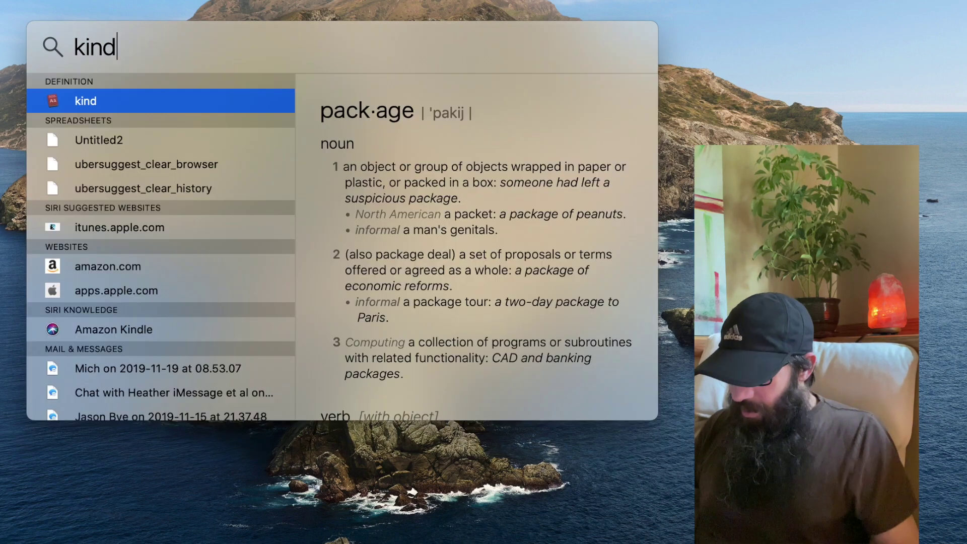
{"action": "type", "text": ": "}
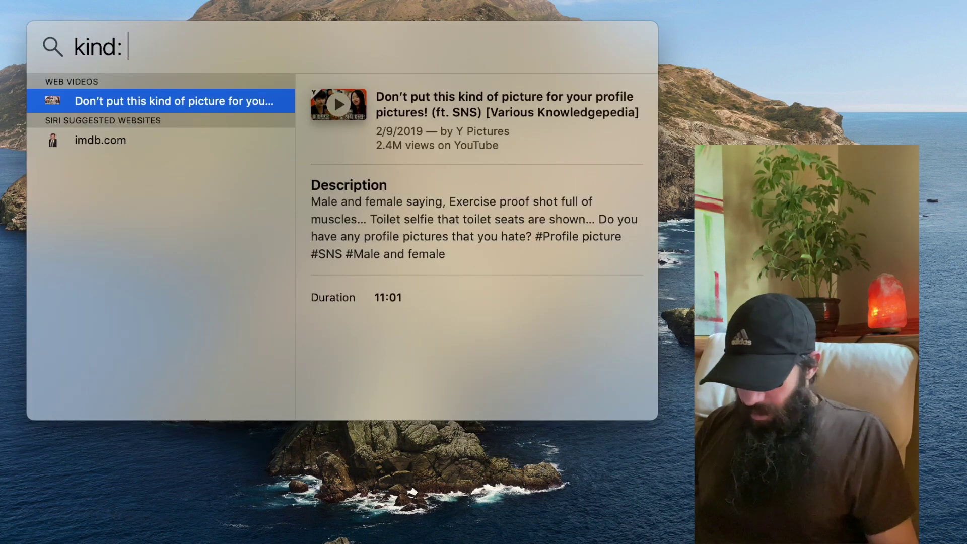
{"action": "type", "text": "audio"}
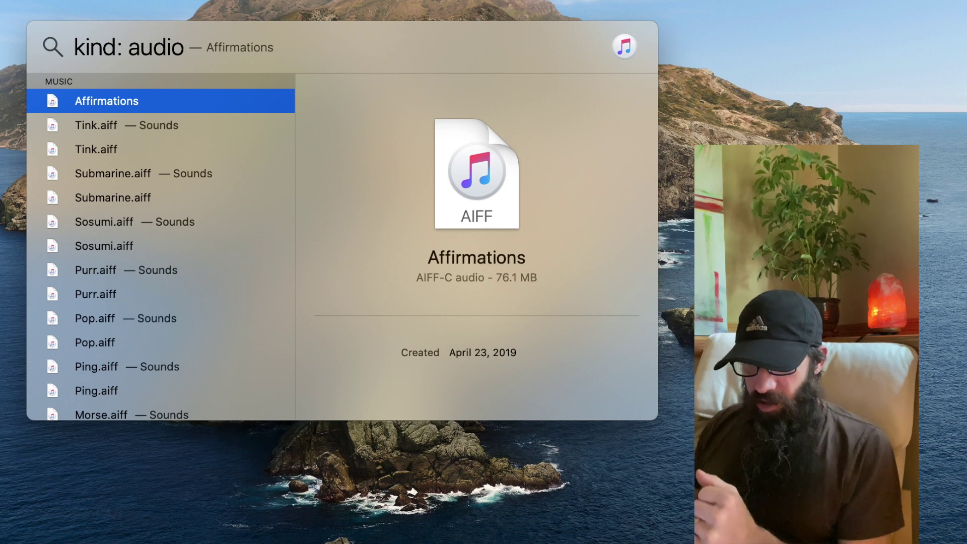
{"action": "left_click", "coordinate": [103, 245]}
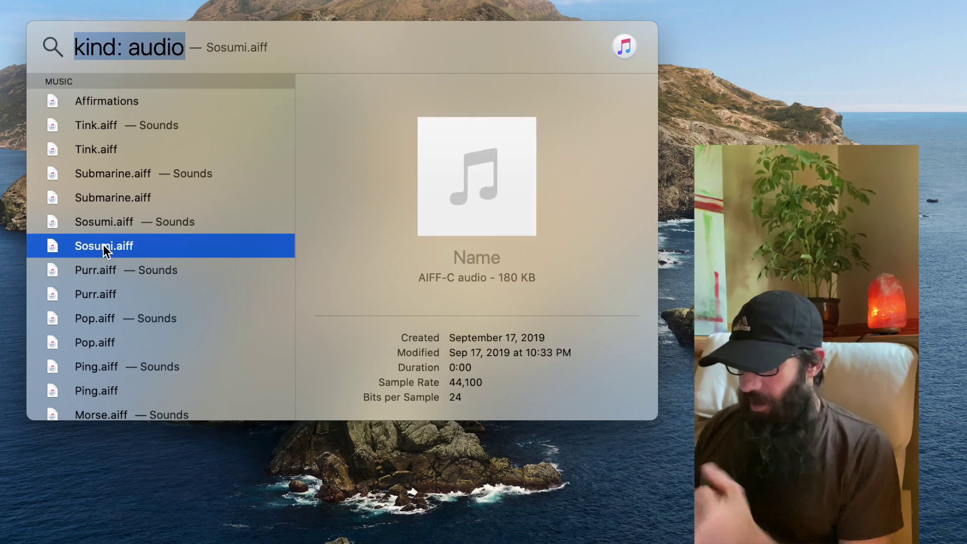
{"action": "mouse_move", "coordinate": [459, 233]}
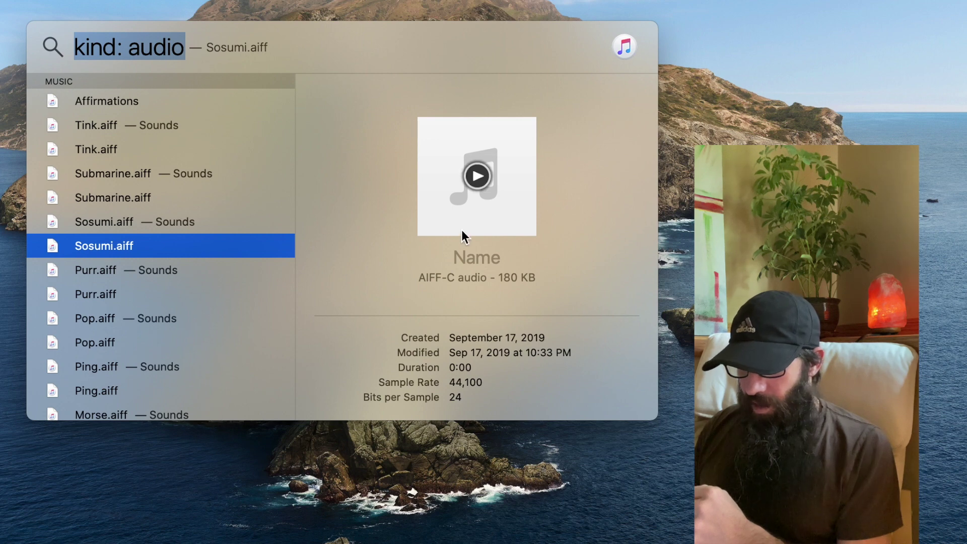
{"action": "left_click", "coordinate": [482, 179]}
- Change the Spotlight query from 'kind: audio' to 'kind: text'
{"action": "key", "text": "Right"}
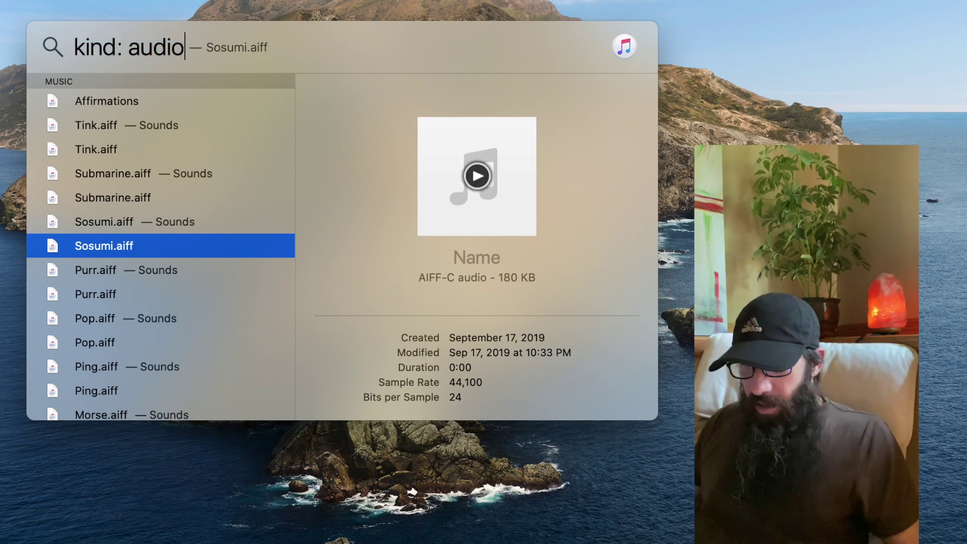
{"action": "key", "text": "BackSpace"}
{"action": "key", "text": "BackSpace"}
{"action": "key", "text": "BackSpace"}
{"action": "key", "text": "BackSpace"}
{"action": "key", "text": "BackSpace"}
{"action": "type", "text": "text"}
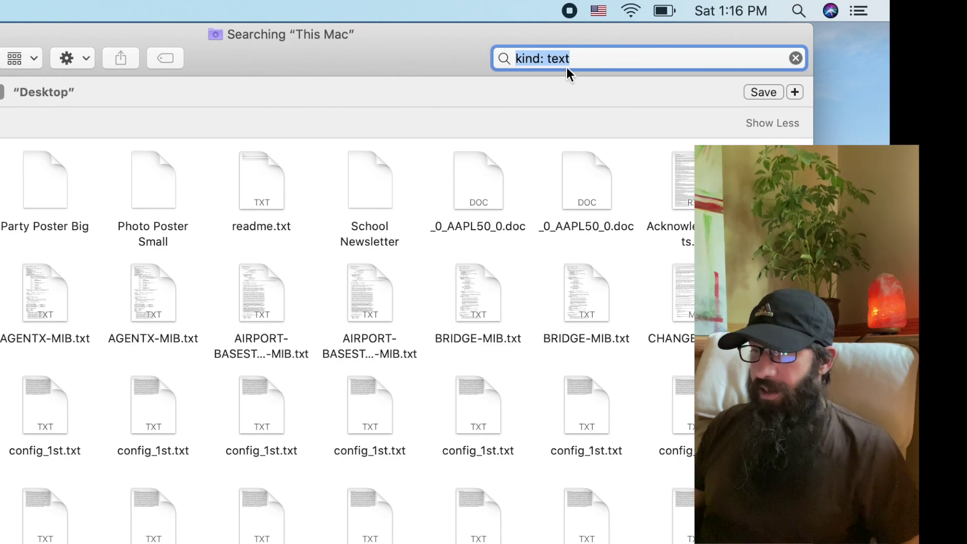
- Close the 'kind: text' Finder search window and bring the search back with Cmd+F
{"action": "key", "text": "super+w"}
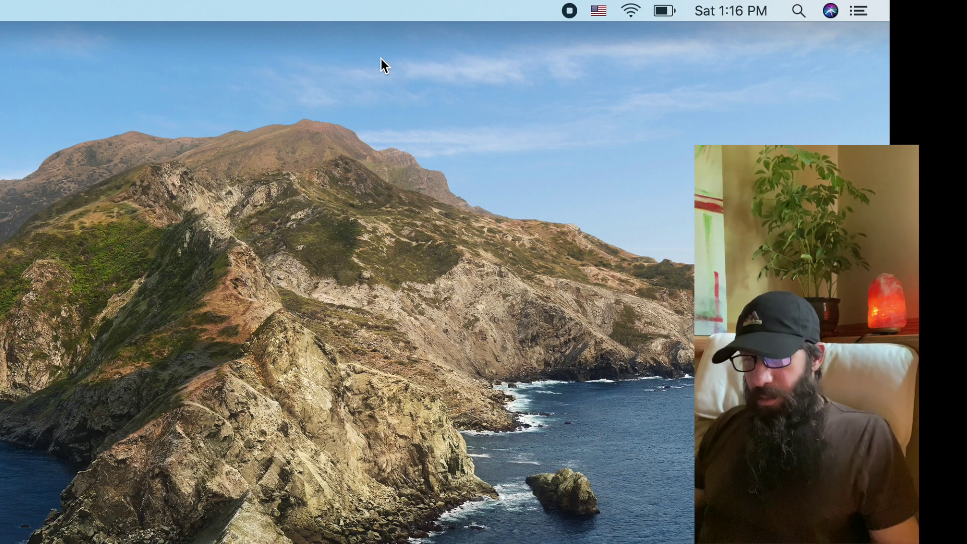
{"action": "key", "text": "super+f"}
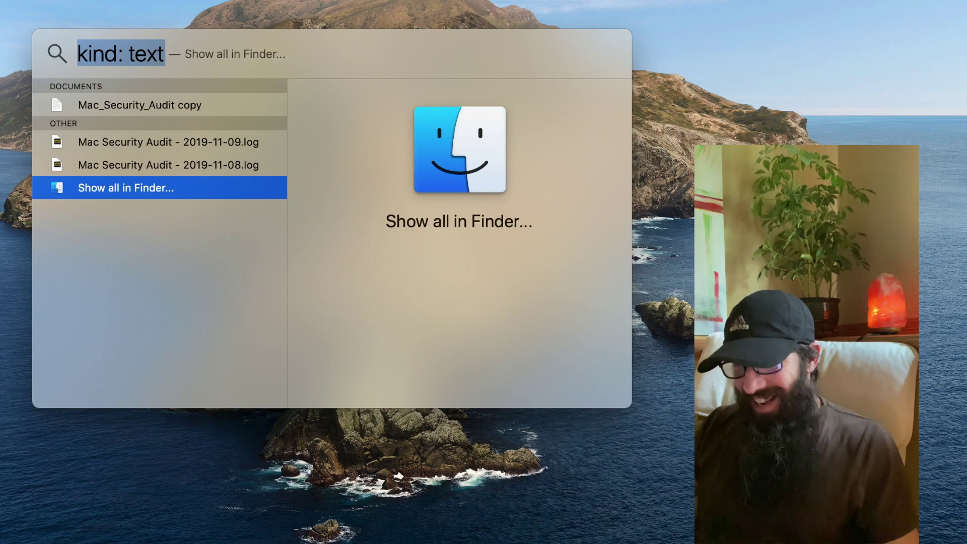
- Replace the 'kind: text' query with 'date: 5/1/2020-5/20/2020' to surface the Mac Security Audit log
{"action": "key", "text": "BackSpace"}
{"action": "type", "text": "date:"}
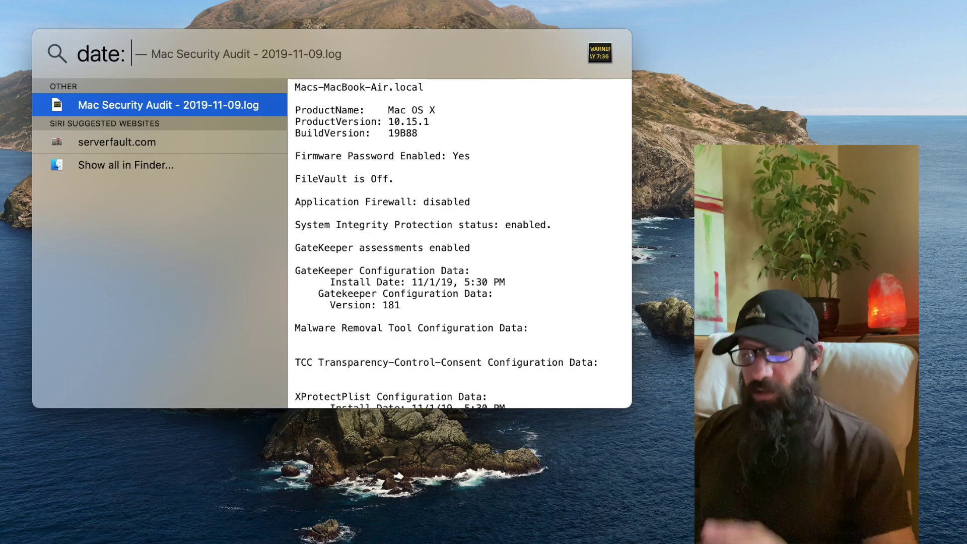
{"action": "type", "text": " 5/1/2020-5/20/2020"}
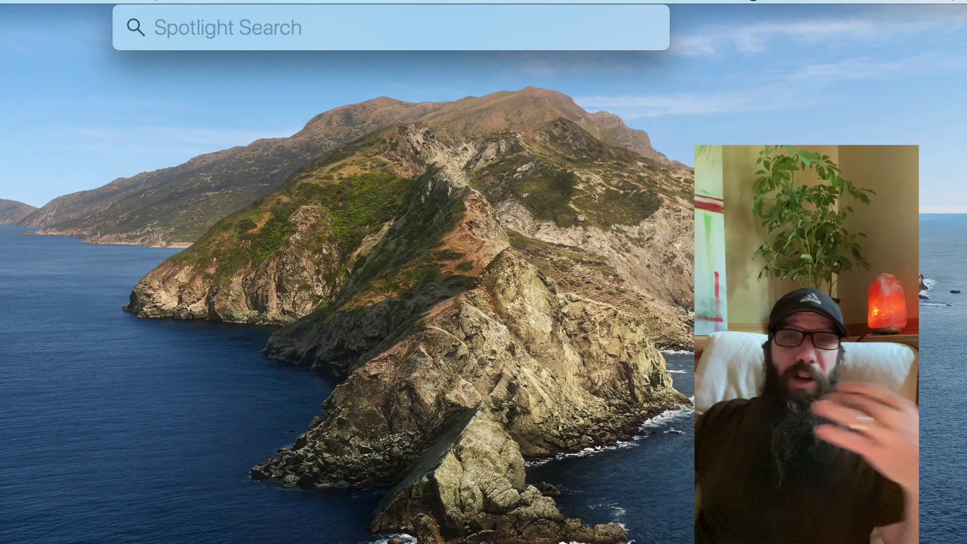
- Search 'showtimes' for movies in theaters, then look up flight DL1164's live status
{"action": "type", "text": "showtimes"}
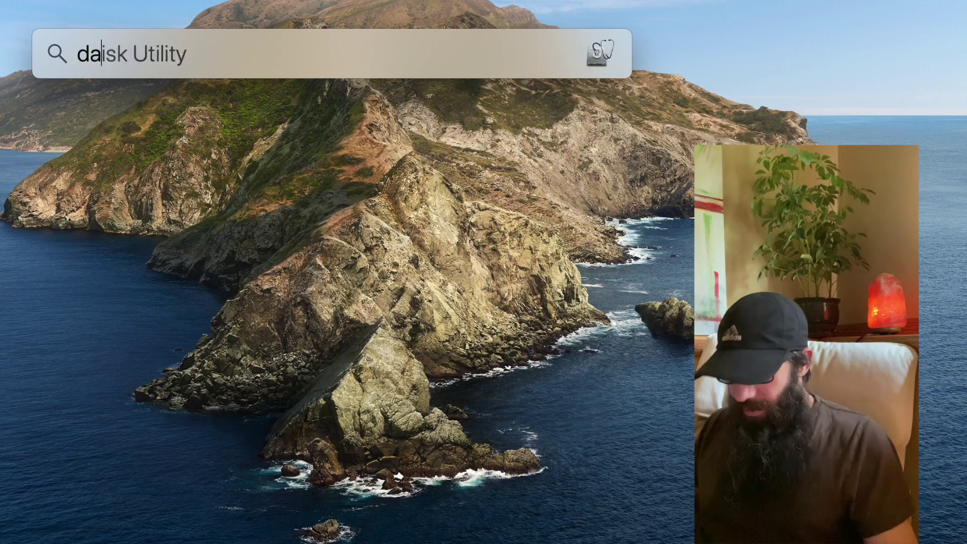
{"action": "type", "text": "l"}
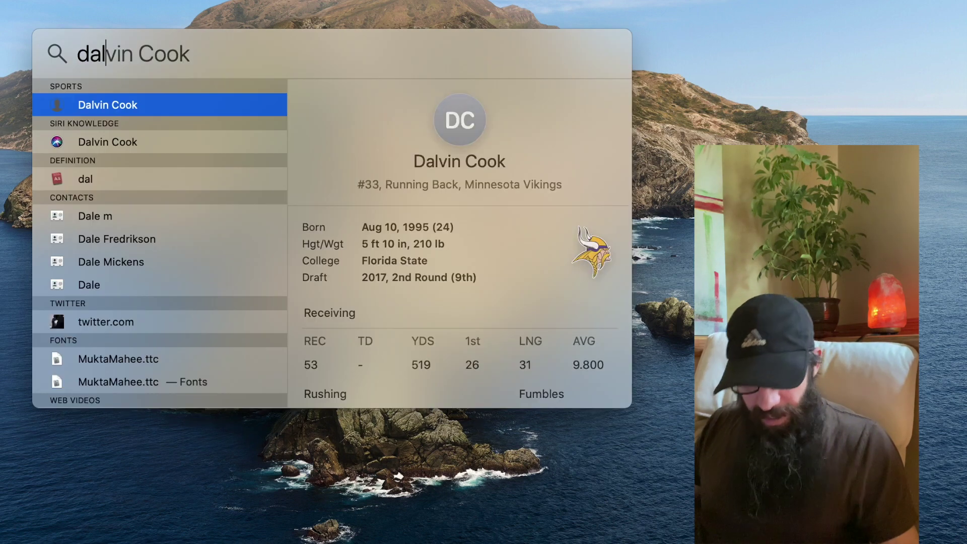
{"action": "type", "text": "1164"}
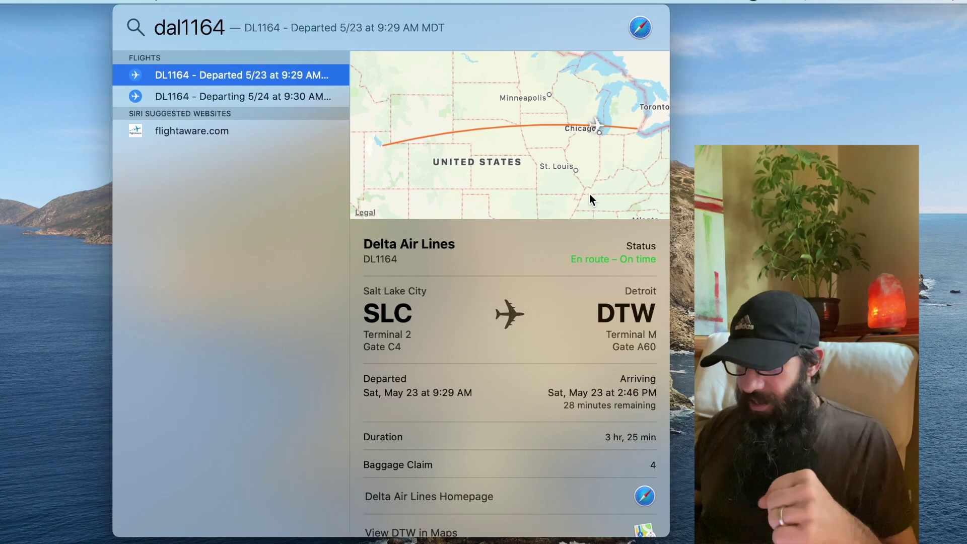
- Scroll the DL1164 flight preview down to its maps entry
{"action": "scroll", "coordinate": [628, 466], "scroll_direction": "down", "scroll_amount": 1}
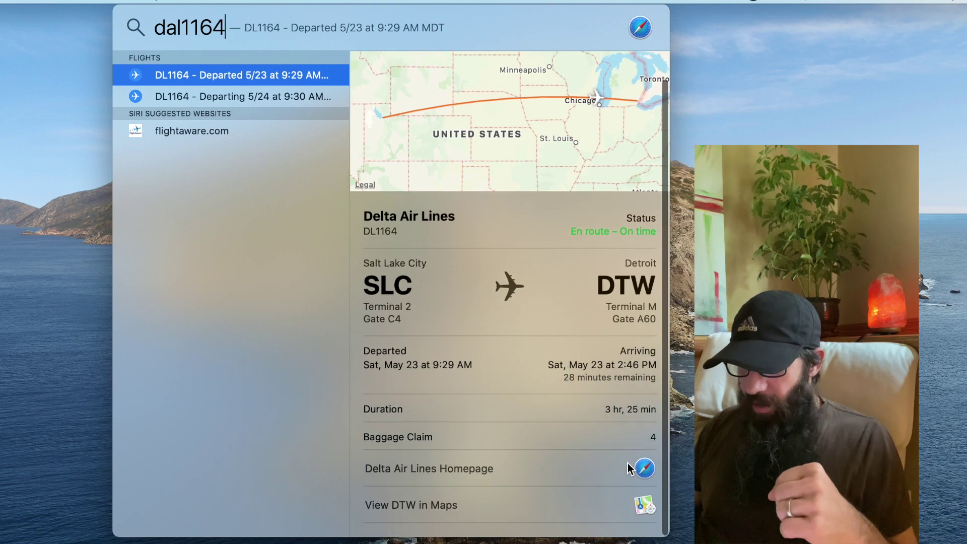